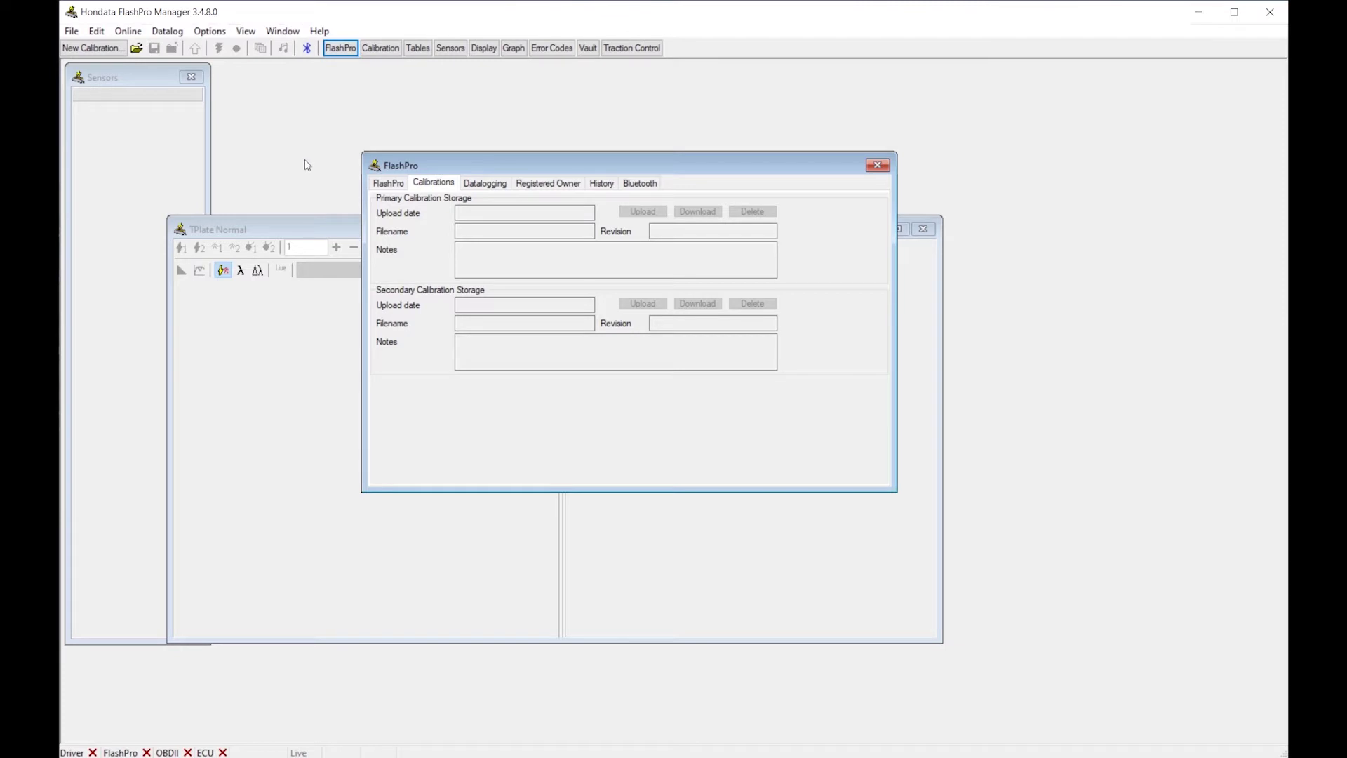
Load the calibration file ex 1.fpcal and move the FlashPro panel slightly aside.
left_click(136, 49)
left_click(238, 145)
left_click(845, 695)
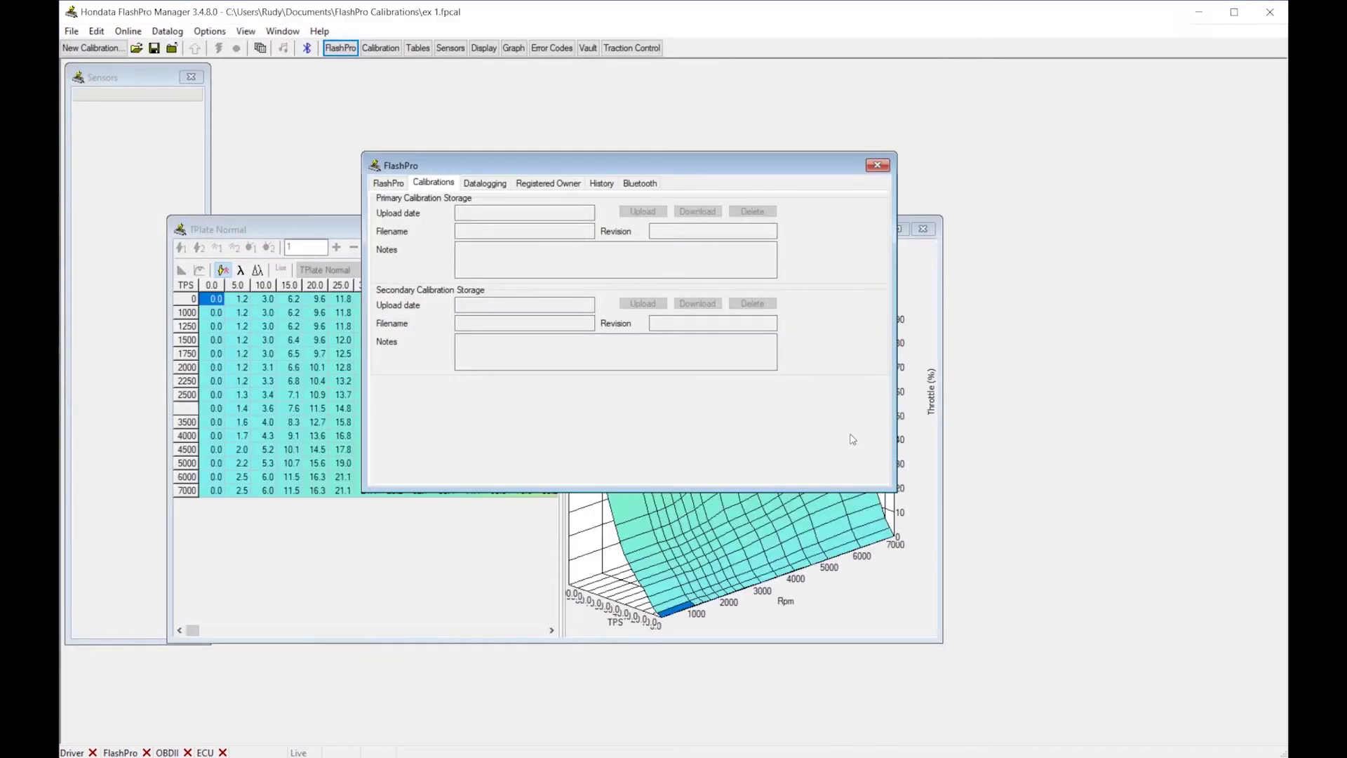
left_click_drag(425, 164, 452, 157)
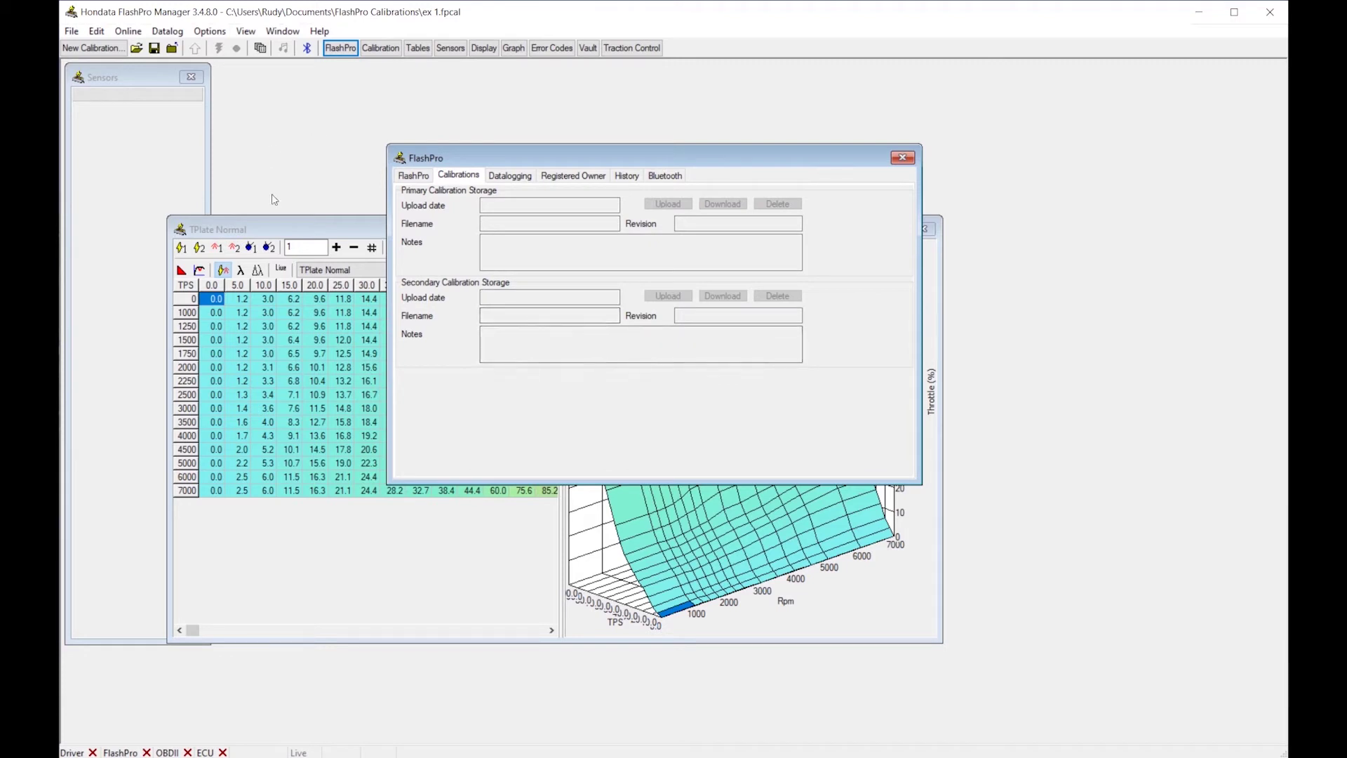
In the Calibration window's Misc parameters, leave the Misfire detection checkbox unchecked.
left_click(380, 52)
left_click_drag(370, 111, 360, 107)
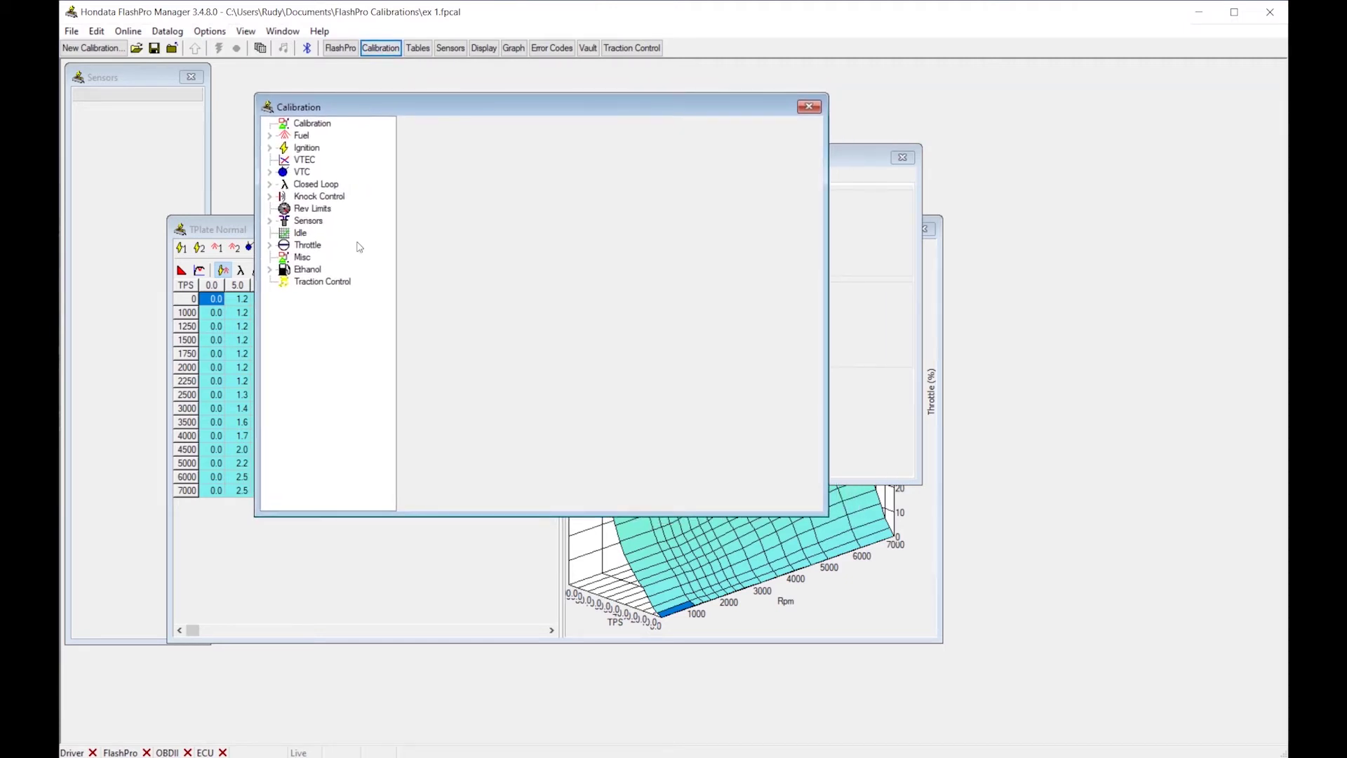
left_click(302, 258)
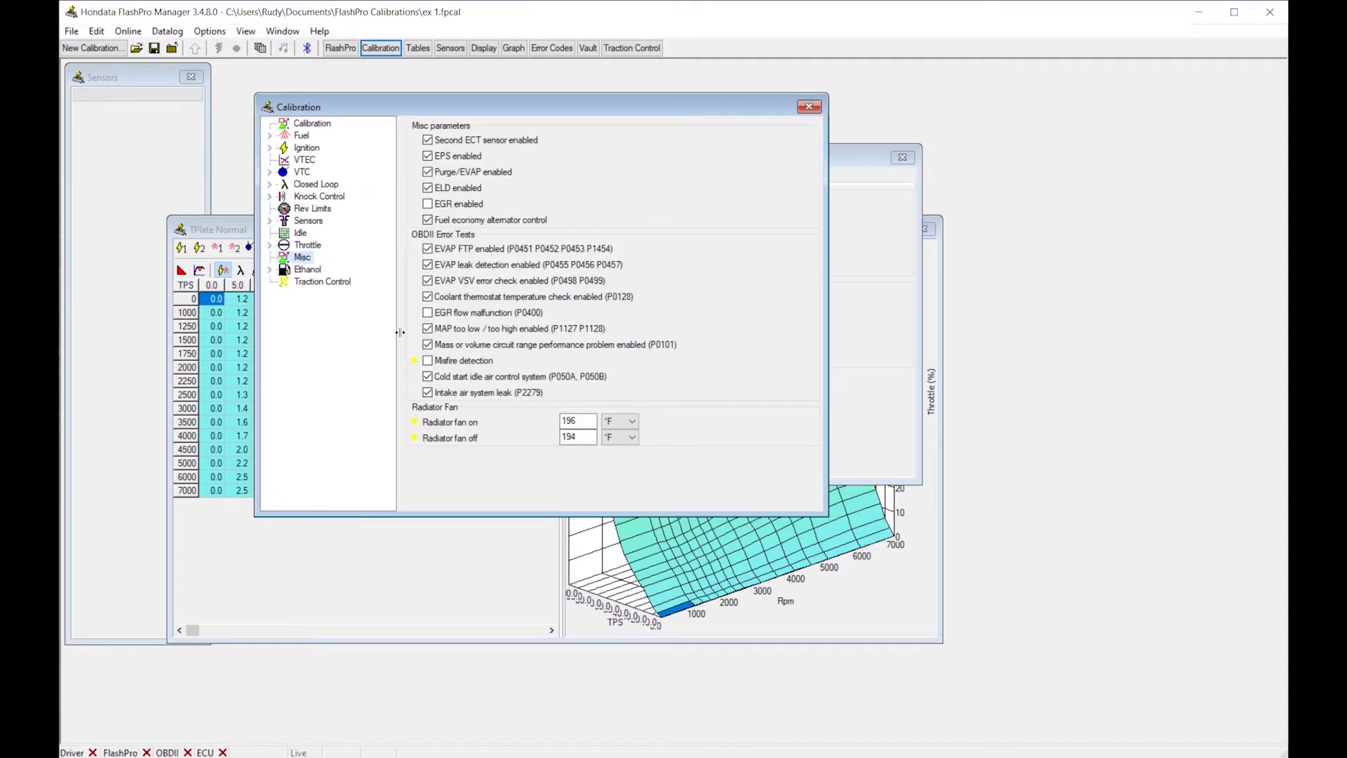
left_click(428, 361)
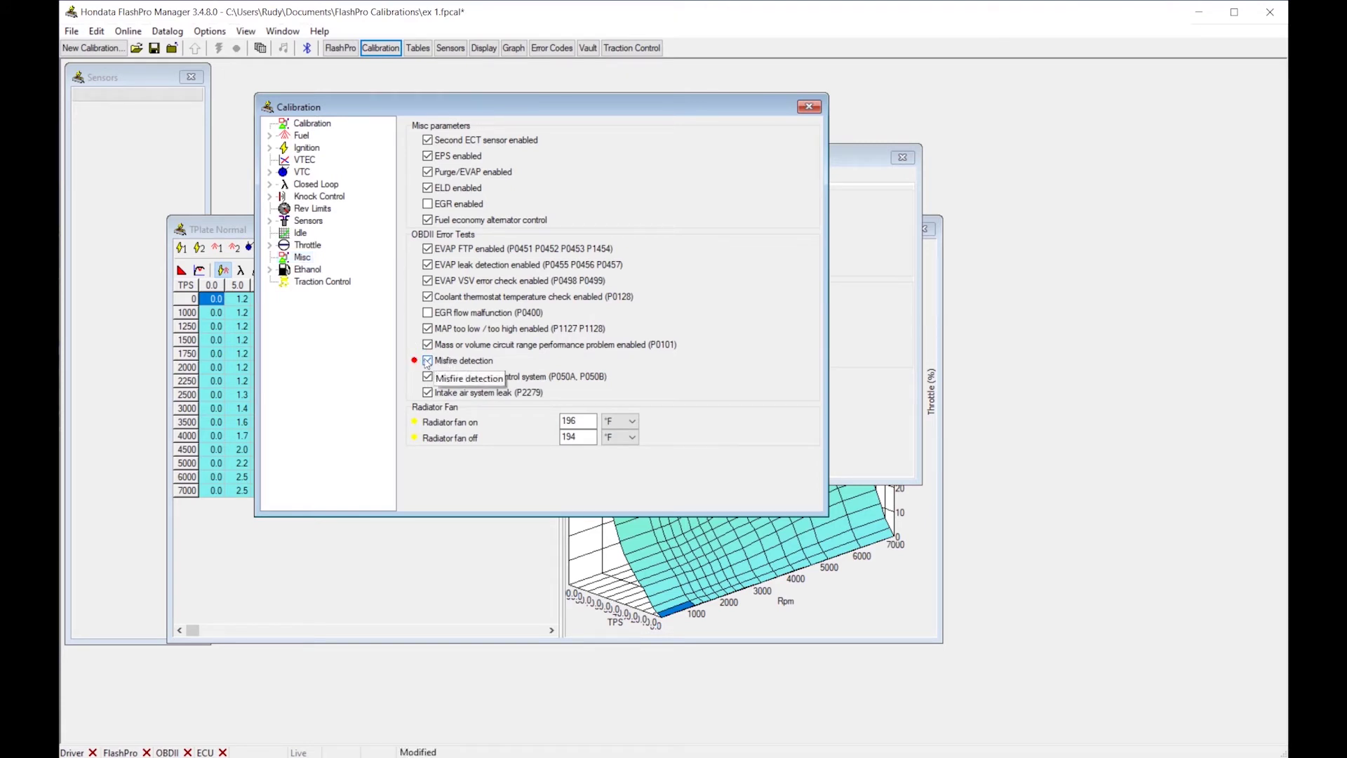
left_click(426, 360)
left_click(426, 362)
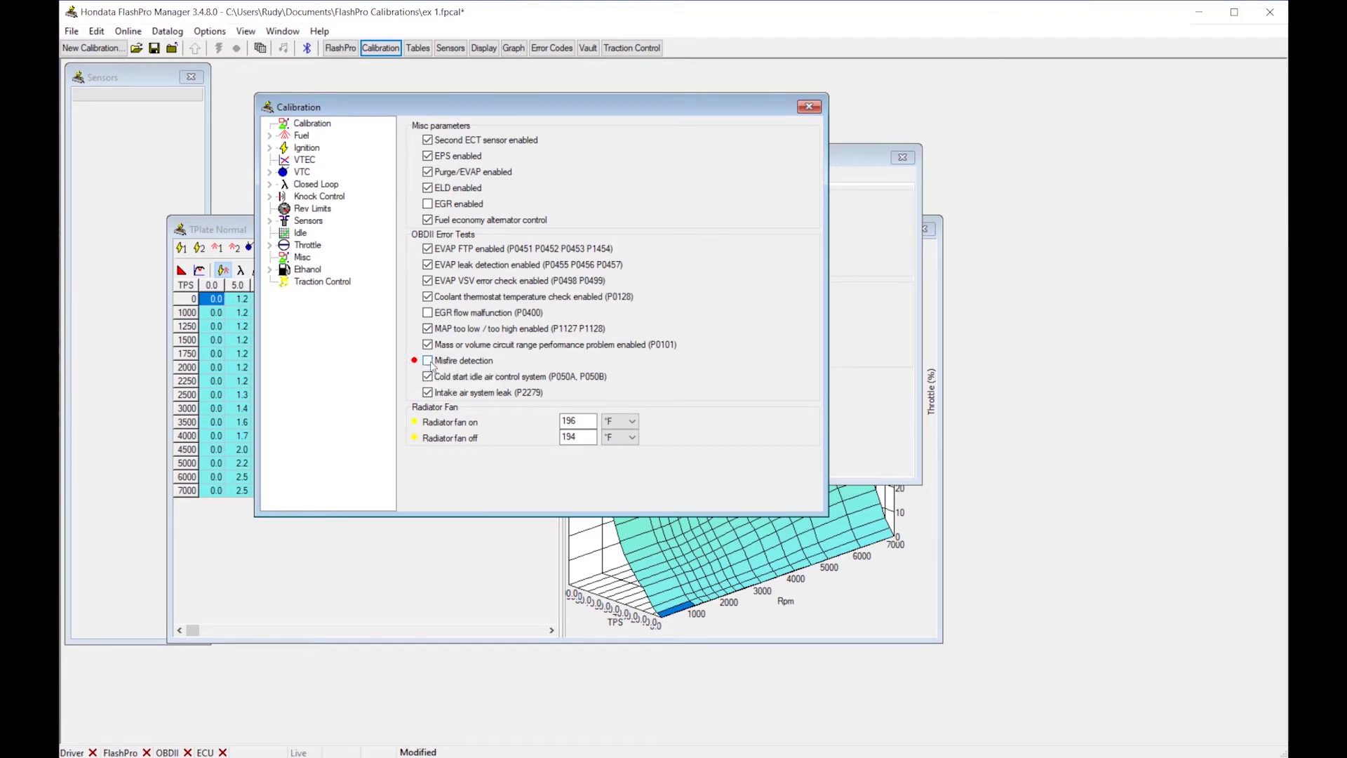
Save the modified calibration file ex 1.fpcal.
left_click(154, 48)
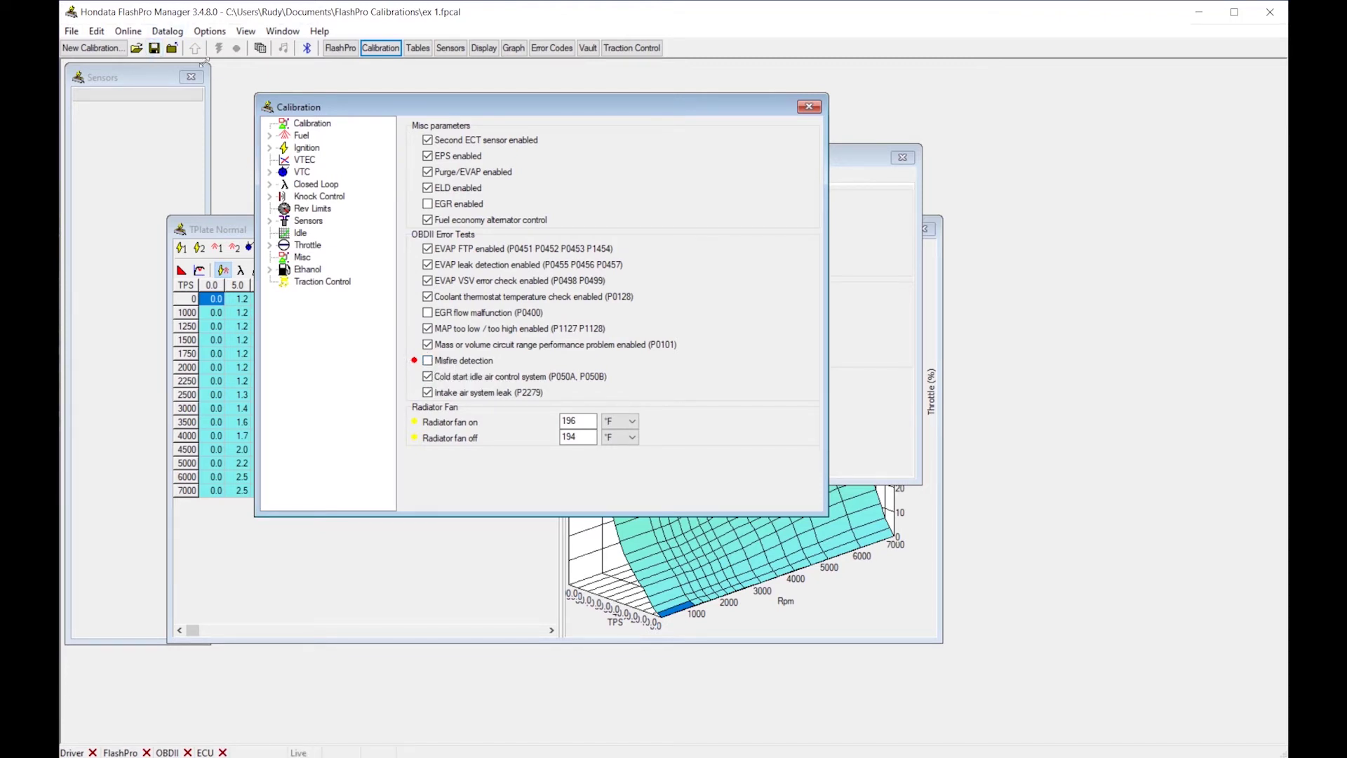